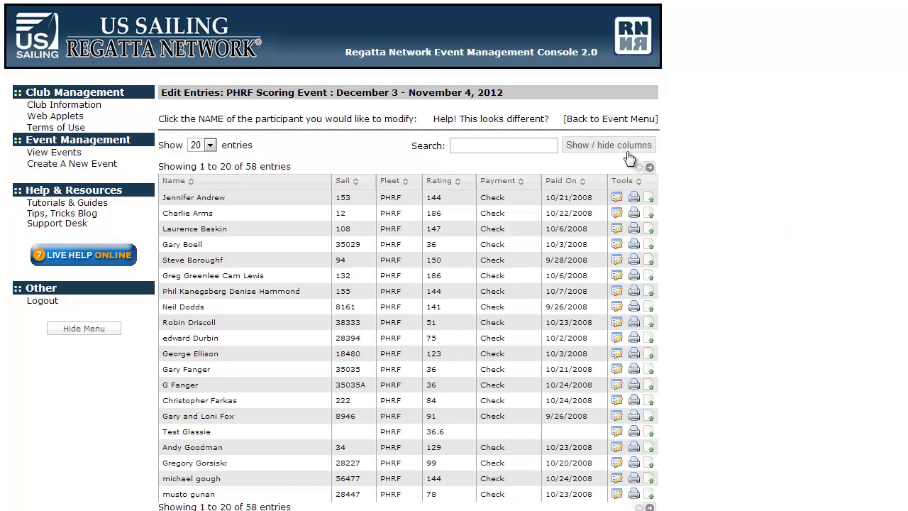
- Go back to the PHRF Scoring Event menu and reopen Edit Event Entries
left_click(616, 119)
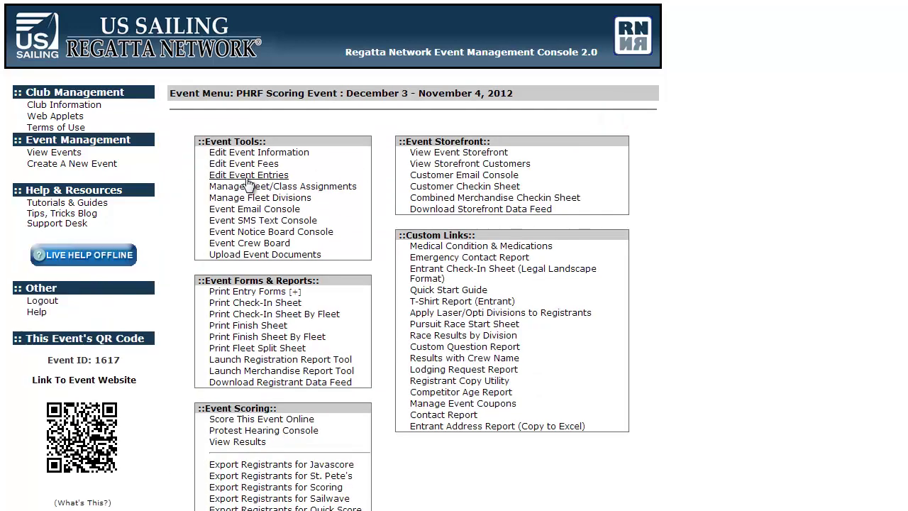
left_click(248, 177)
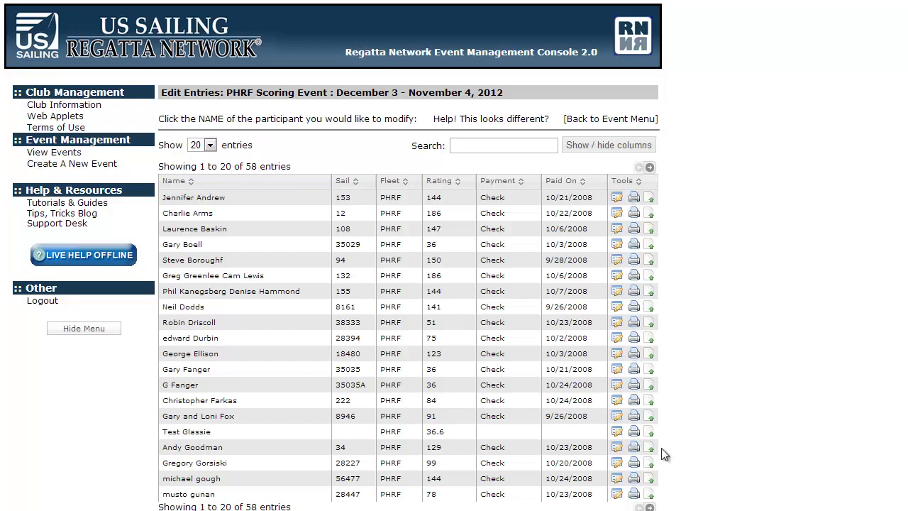
- Page forward and back through the 58 entries, finishing on entries 21 to 40
left_click(650, 168)
left_click(651, 169)
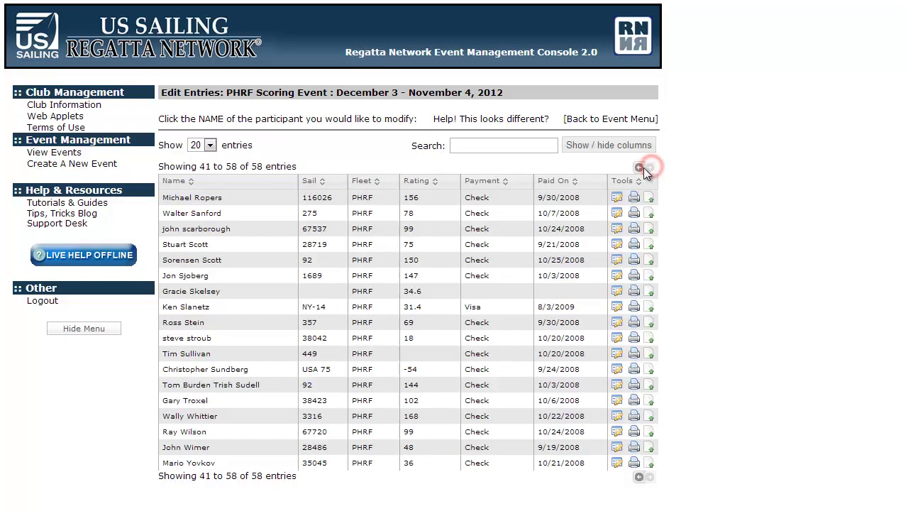
left_click(638, 171)
left_click(638, 171)
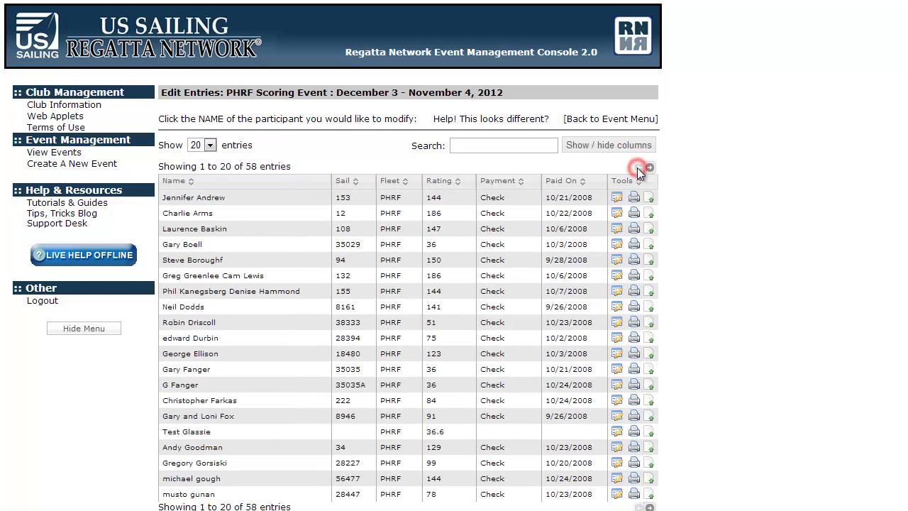
left_click(649, 170)
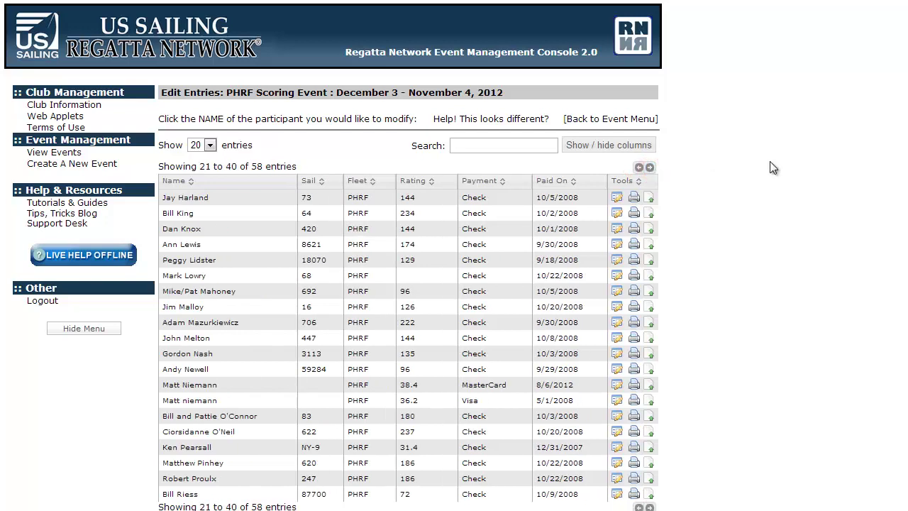
- Return to the first page, then show all 58 entries on one page and scroll through them
left_click(648, 169)
left_click(638, 169)
left_click(638, 168)
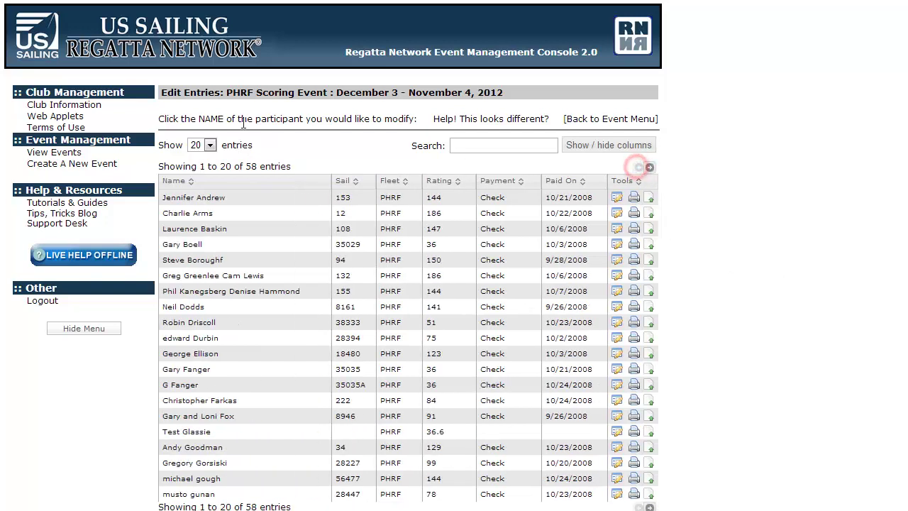
left_click(210, 145)
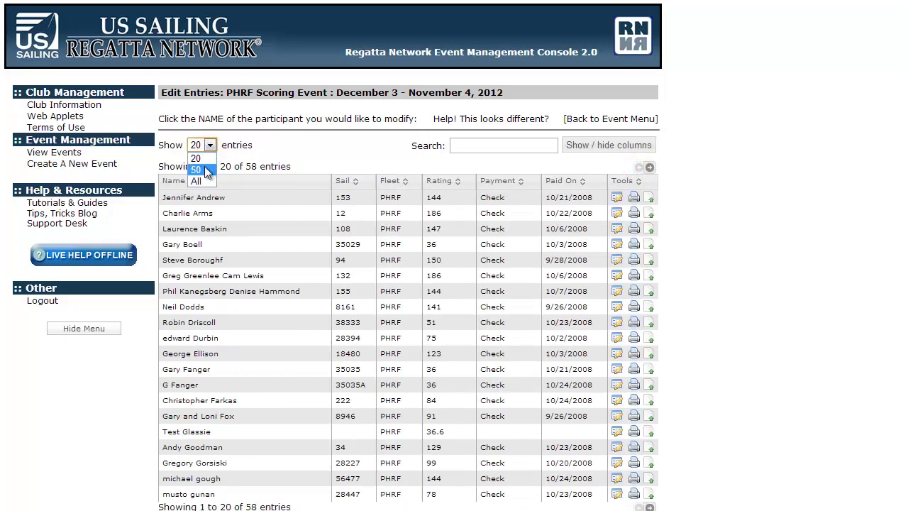
left_click(197, 181)
left_click(735, 149)
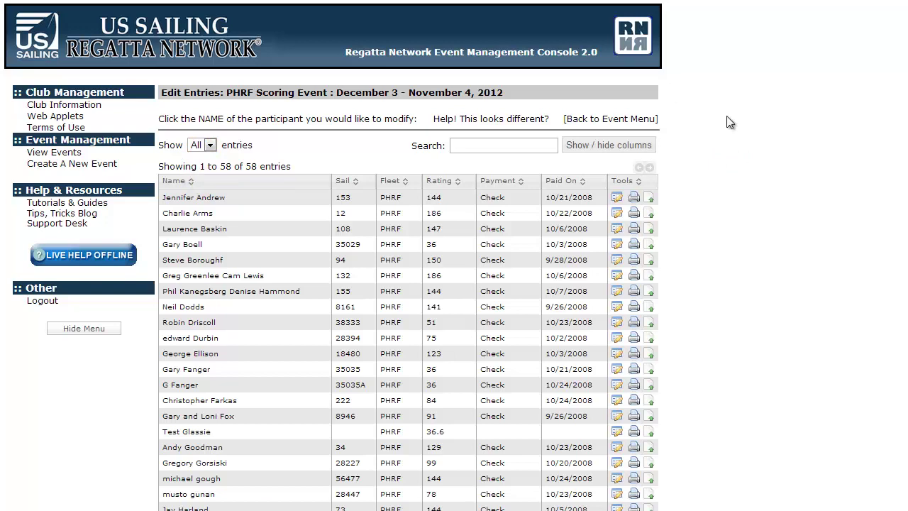
scroll(731, 123, "down", 6)
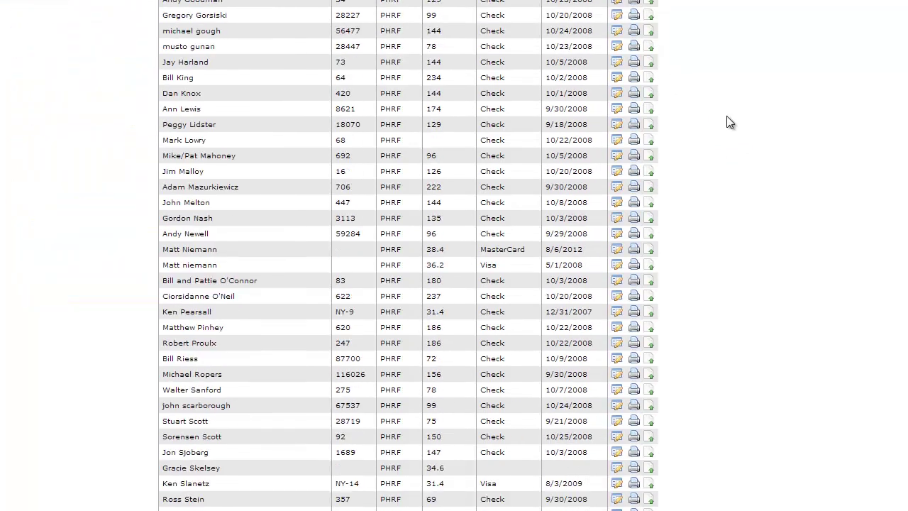
scroll(731, 123, "up", 6)
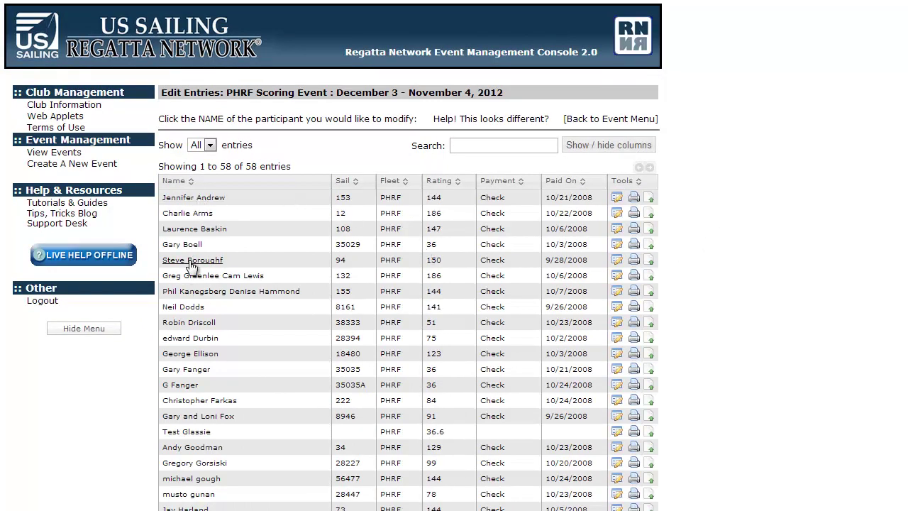
left_click(191, 354)
- Switch the list to 20 entries per page, then back to All
left_click(209, 146)
left_click(206, 153)
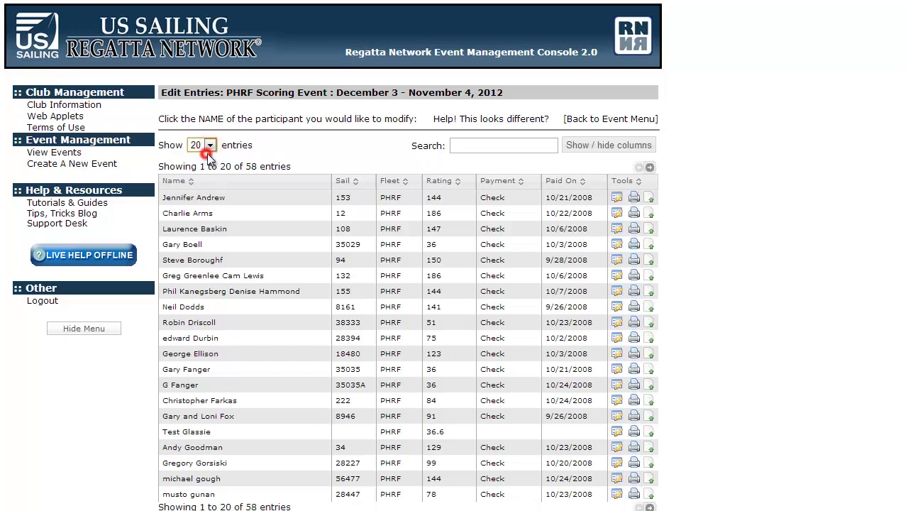
left_click(209, 146)
left_click(203, 183)
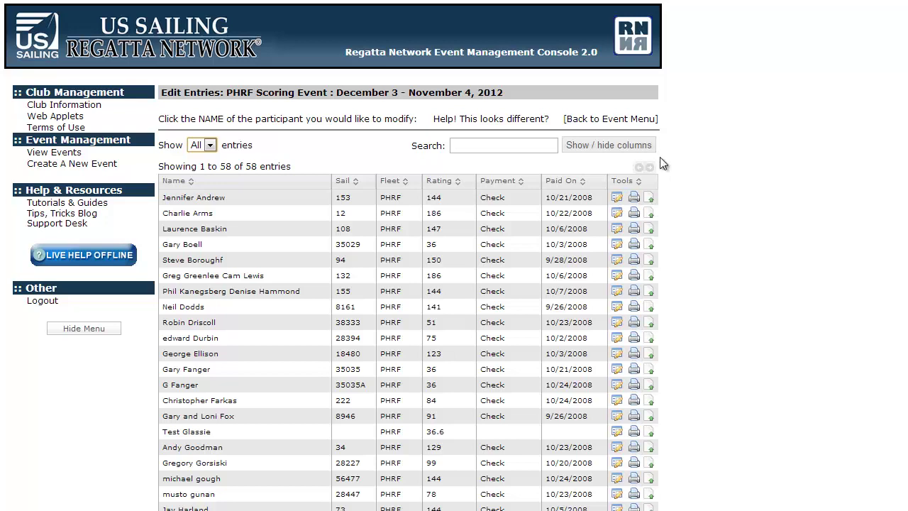
left_click(334, 152)
- Hide the Rating column, leaving Registered unchecked
left_click(602, 151)
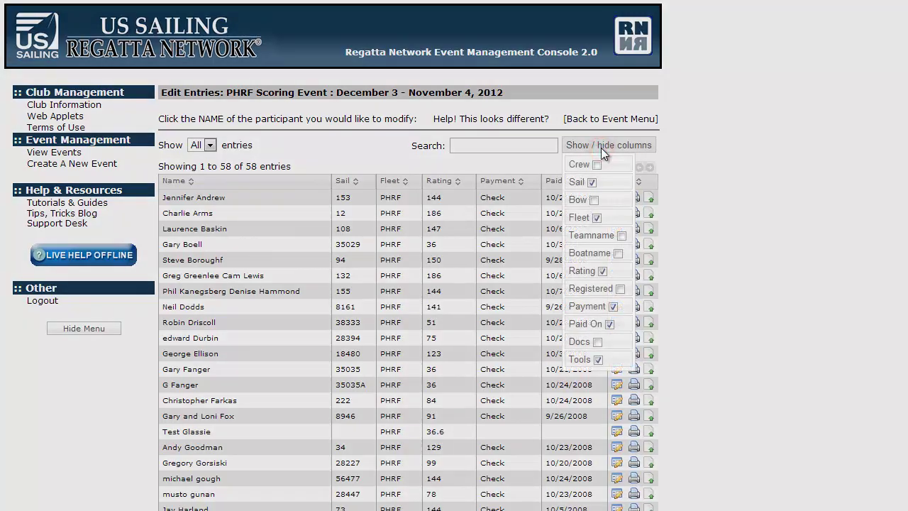
left_click(602, 272)
left_click(602, 271)
left_click(620, 289)
left_click(620, 289)
left_click(603, 271)
left_click(603, 271)
left_click(603, 270)
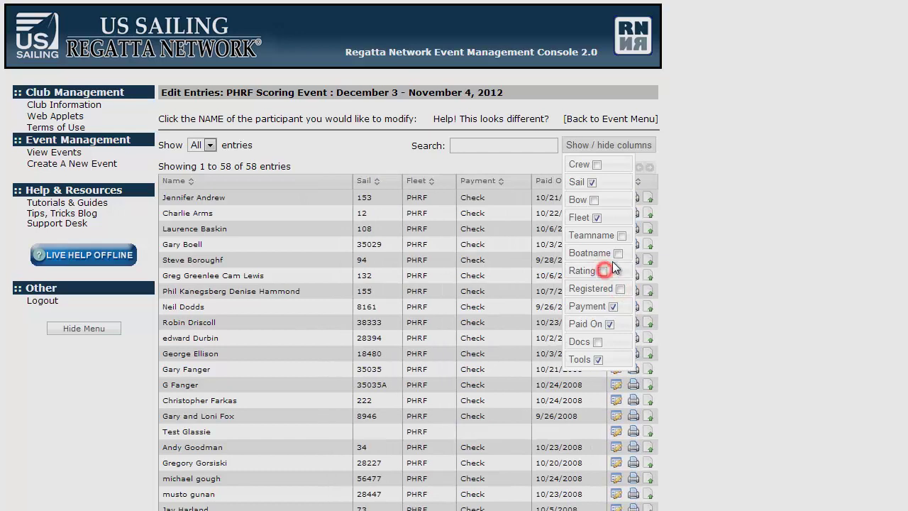
- Show the Boatname, Crew and Docs columns and hide Fleet
left_click(618, 253)
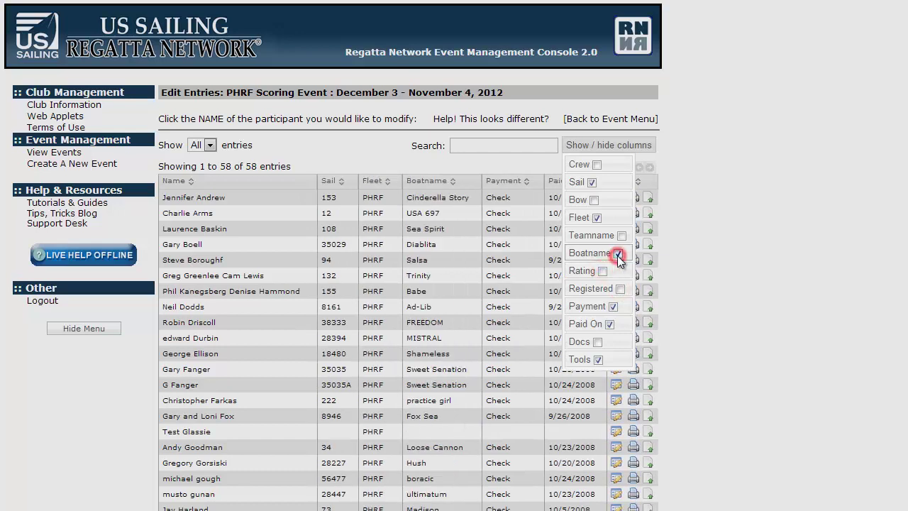
left_click(597, 219)
left_click(596, 164)
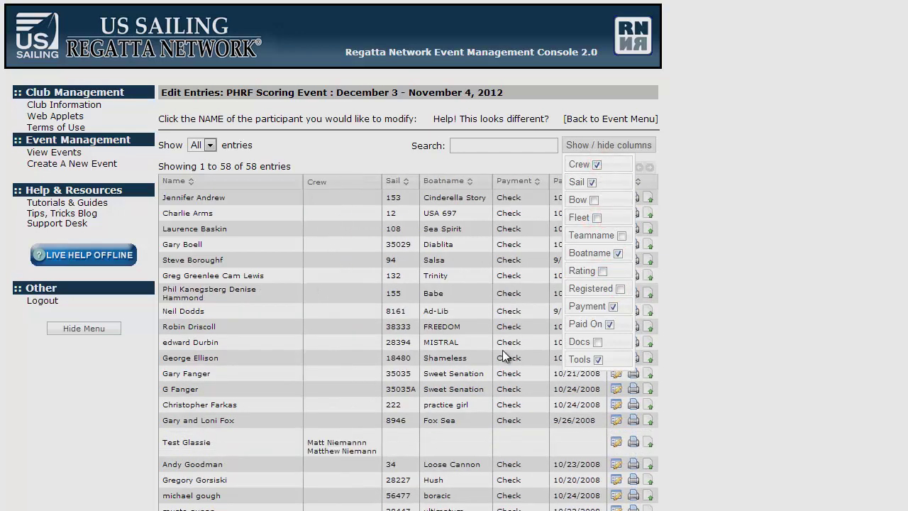
left_click(597, 344)
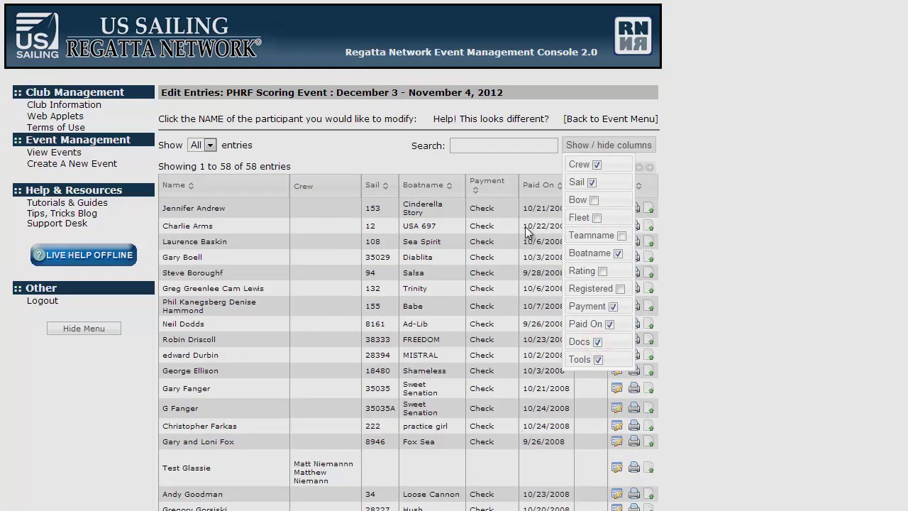
left_click(608, 144)
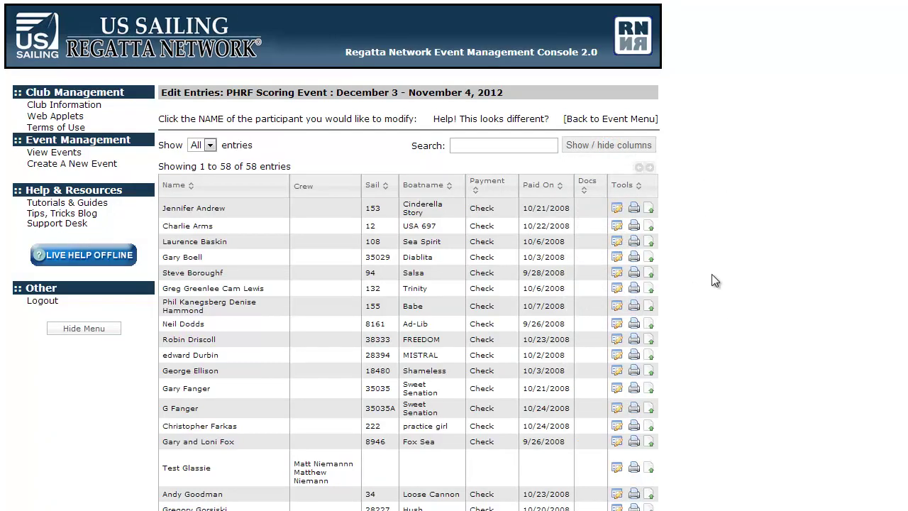
- Turn on the Rating, Registered, Teamname, Fleet and Bow columns
scroll(715, 273, "down", 1)
scroll(717, 256, "up", 1)
scroll(616, 155, "down", 1)
scroll(617, 154, "up", 1)
left_click(609, 145)
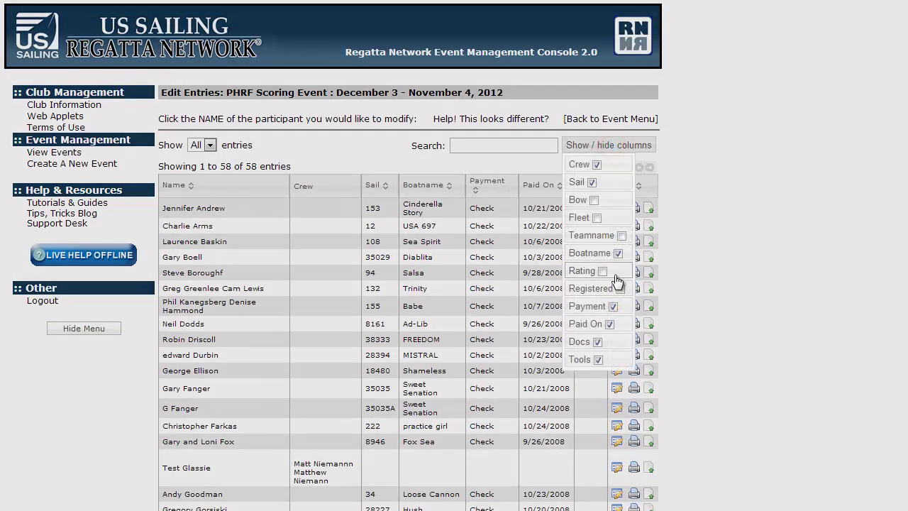
left_click(602, 271)
left_click(620, 288)
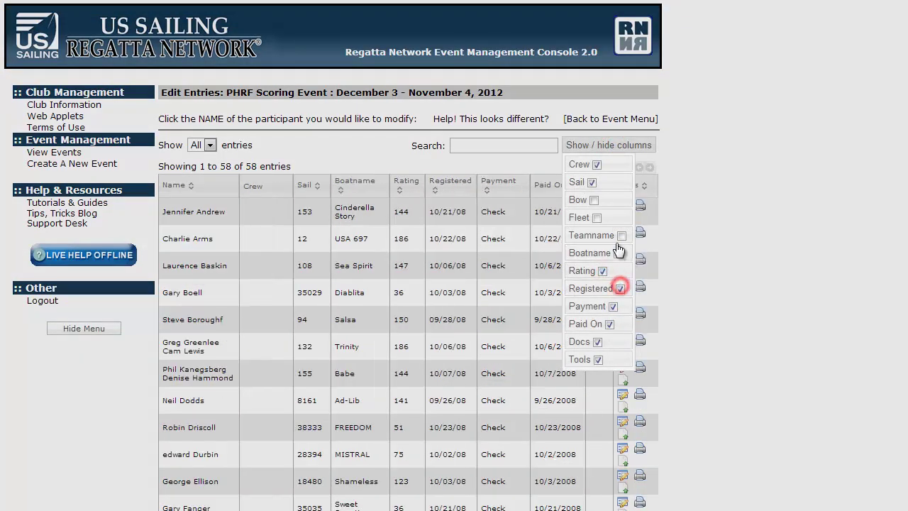
left_click(621, 235)
left_click(596, 218)
left_click(594, 200)
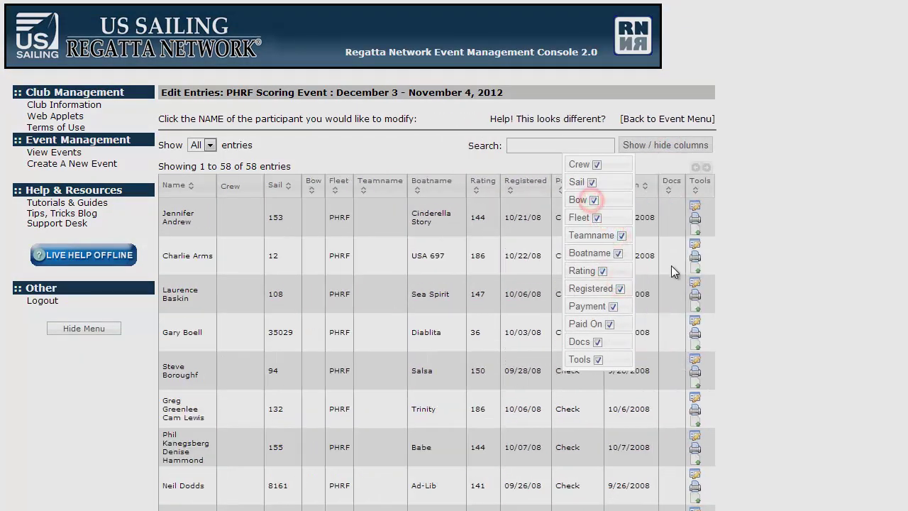
- Hide Bow, Fleet, Teamname, Boatname, Rating, Registered and Payment, leaving Crew, Sail, Paid On, Docs, Tools
left_click(593, 200)
left_click(597, 217)
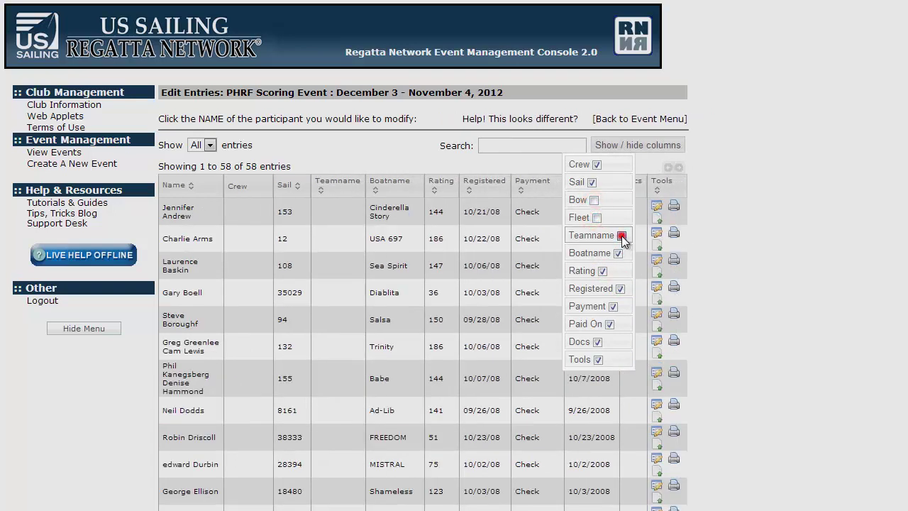
left_click(622, 235)
left_click(617, 254)
left_click(602, 270)
left_click(619, 287)
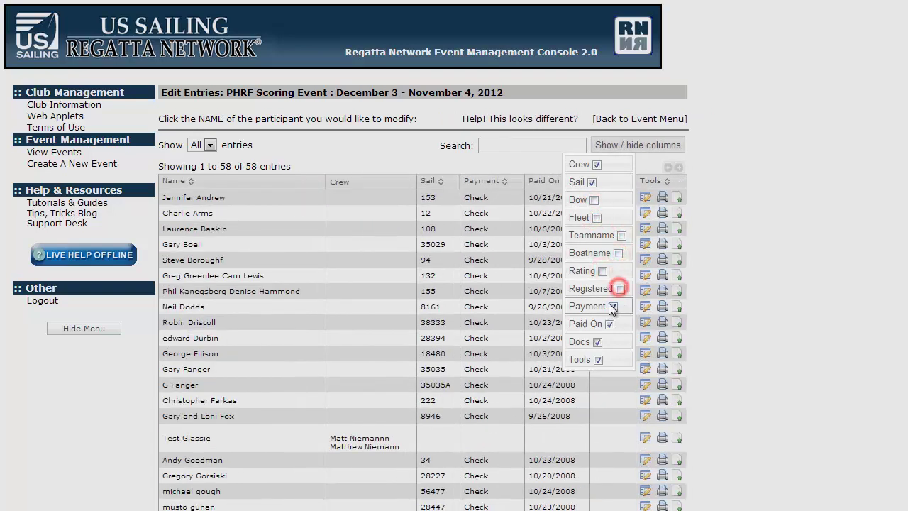
left_click(612, 306)
left_click(727, 176)
left_click(385, 157)
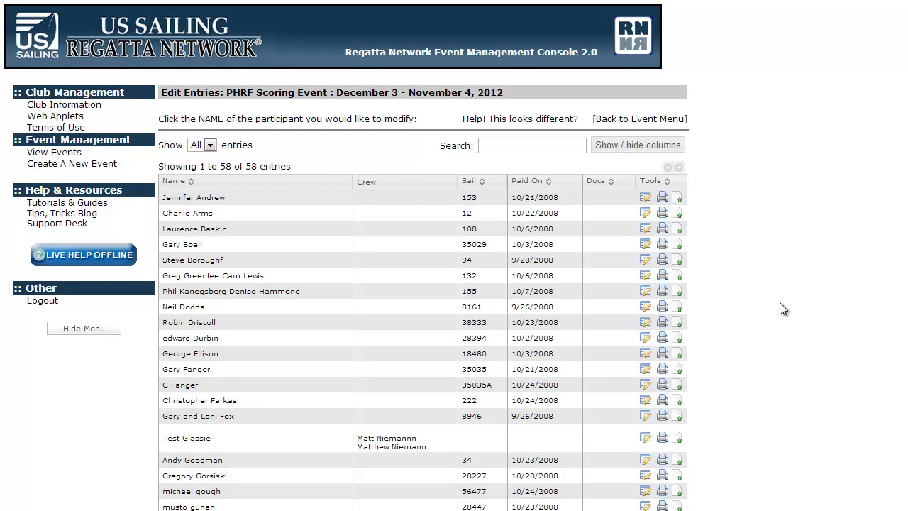
left_click(322, 156)
left_click(659, 121)
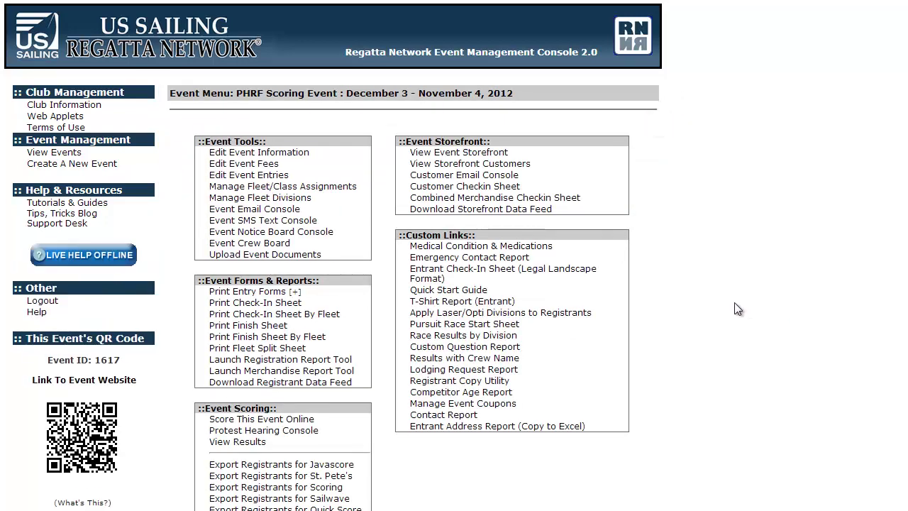
key("alt+Left")
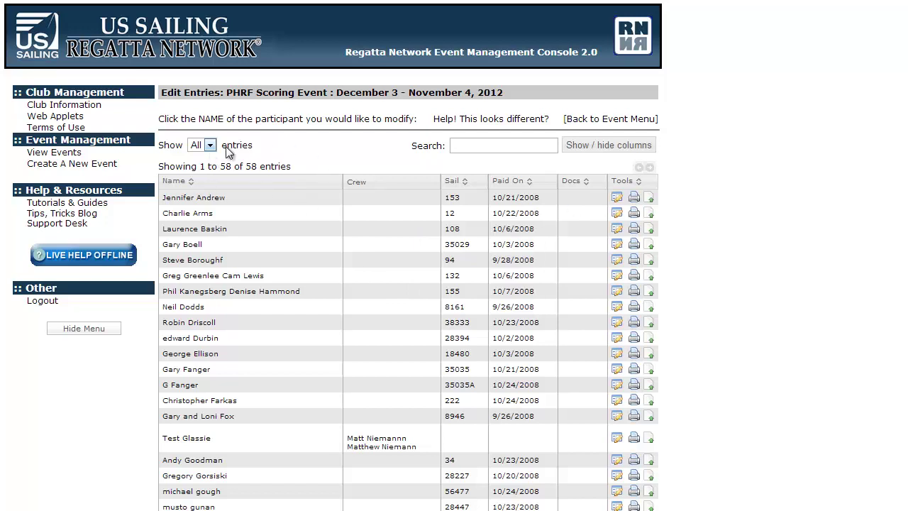
- Keep all entries on one page and sort by Name, A to Z then reversed
left_click(205, 146)
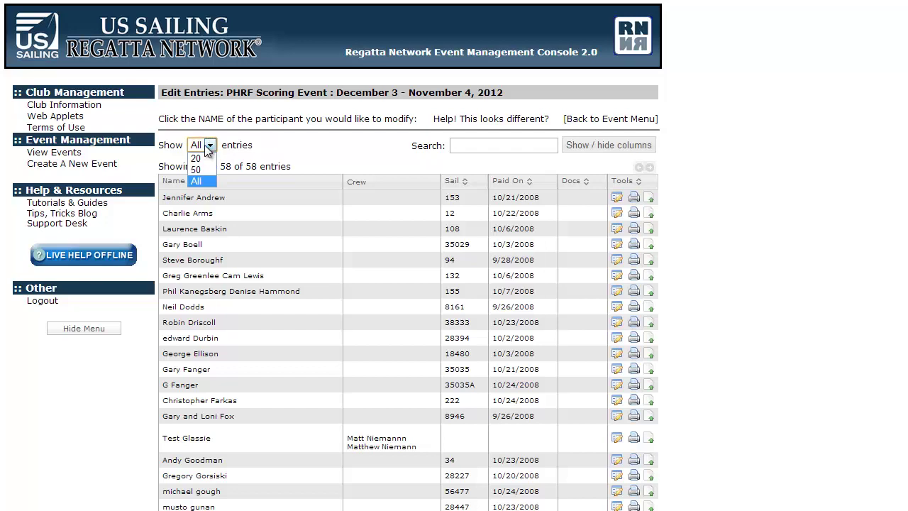
left_click(207, 146)
left_click(249, 179)
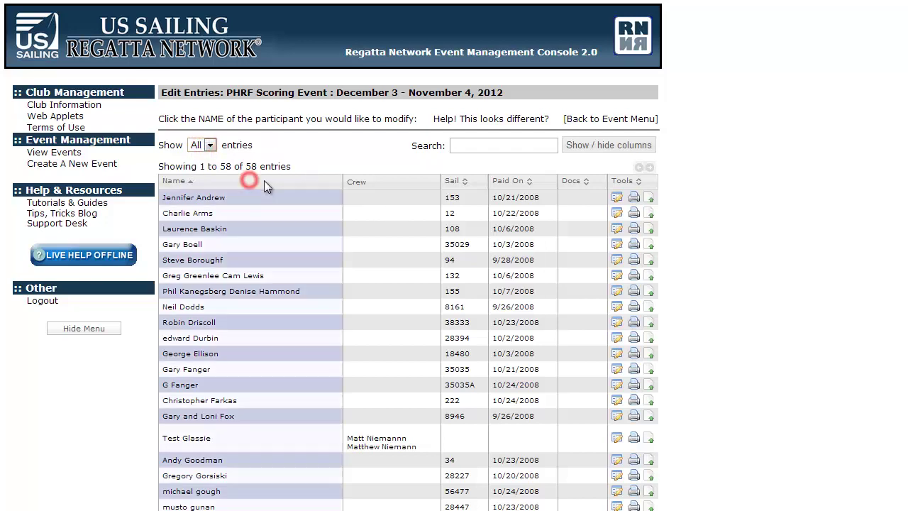
left_click(266, 181)
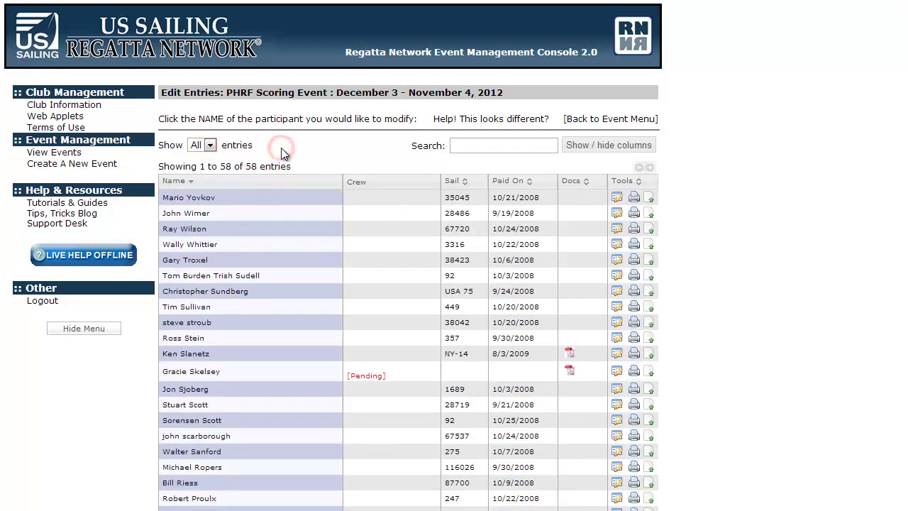
left_click(281, 149)
left_click(238, 179)
left_click(263, 183)
- Try sorting by Sail, Paid On, Crew and Name, ending on Name ascending
left_click(455, 183)
left_click(465, 184)
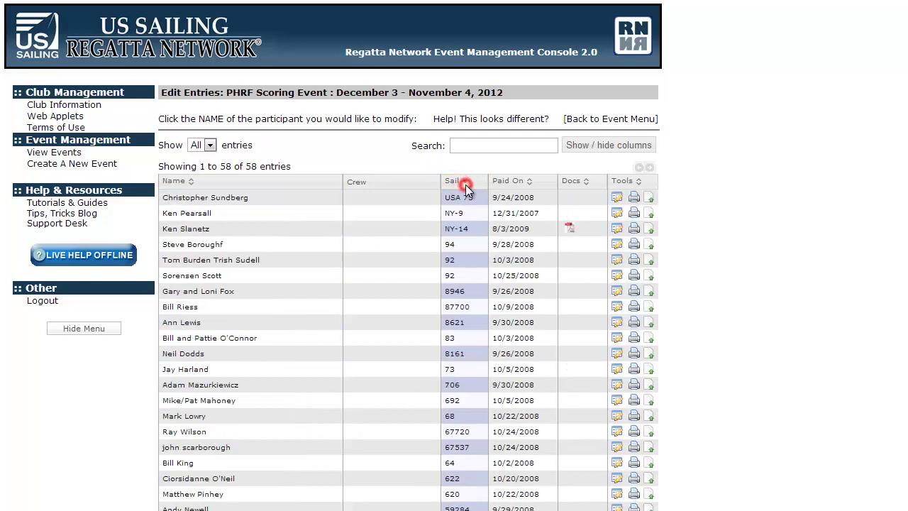
left_click(519, 185)
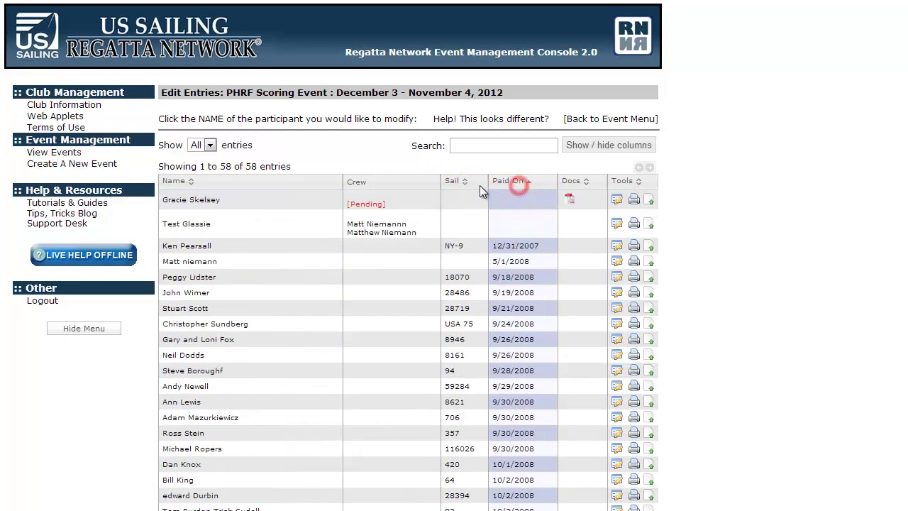
left_click(229, 180)
left_click(381, 183)
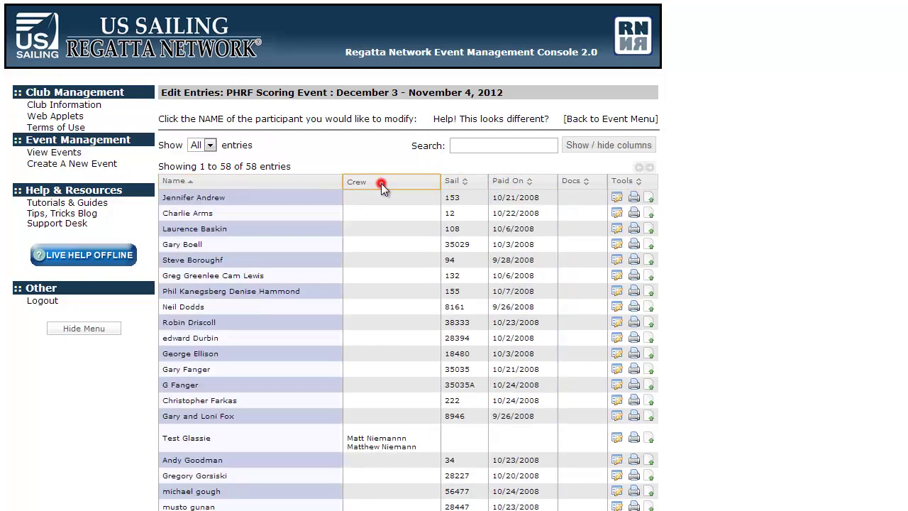
left_click(465, 182)
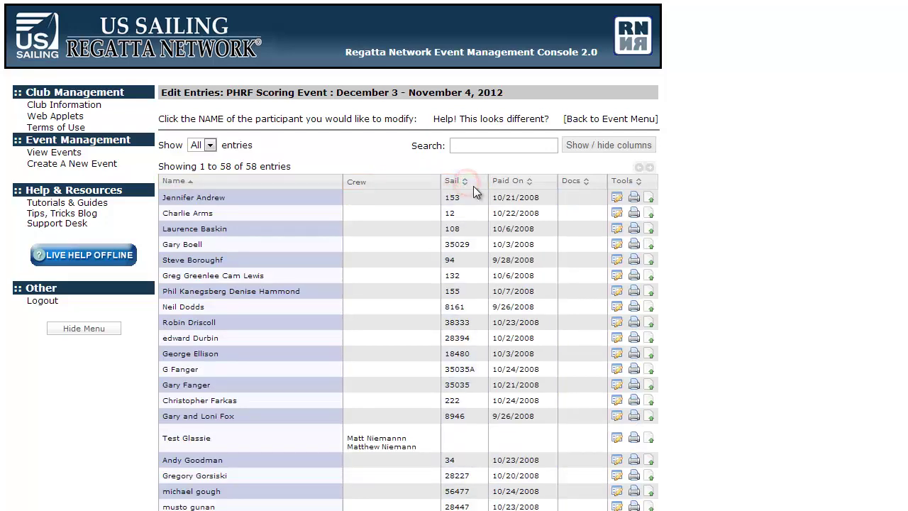
left_click(461, 182)
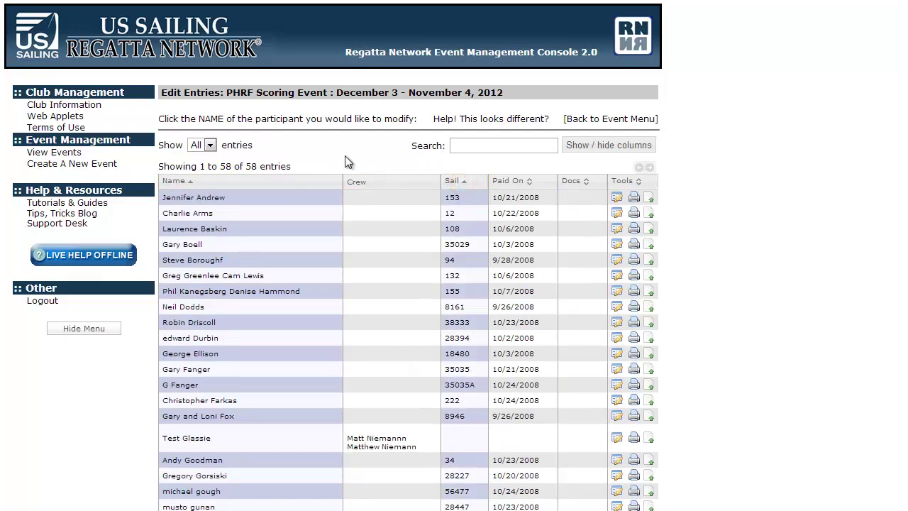
left_click(385, 186)
left_click(392, 186)
left_click(212, 180)
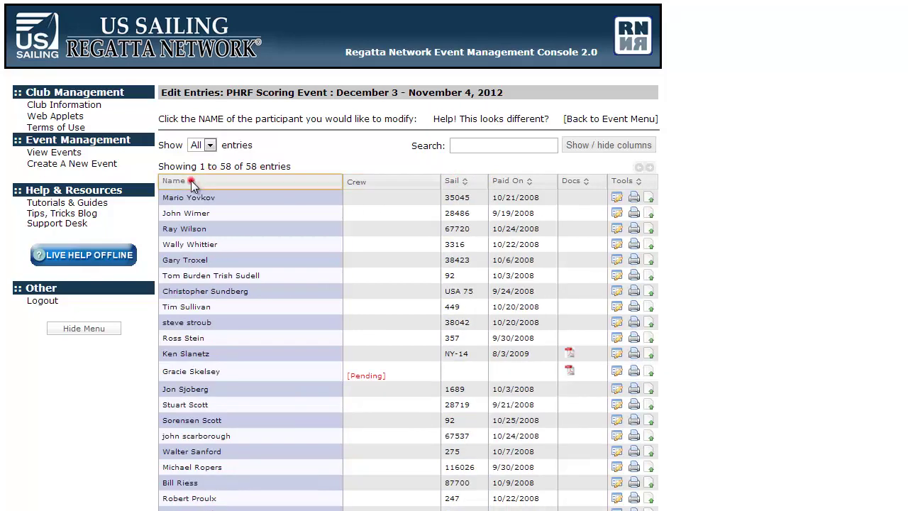
left_click(191, 180)
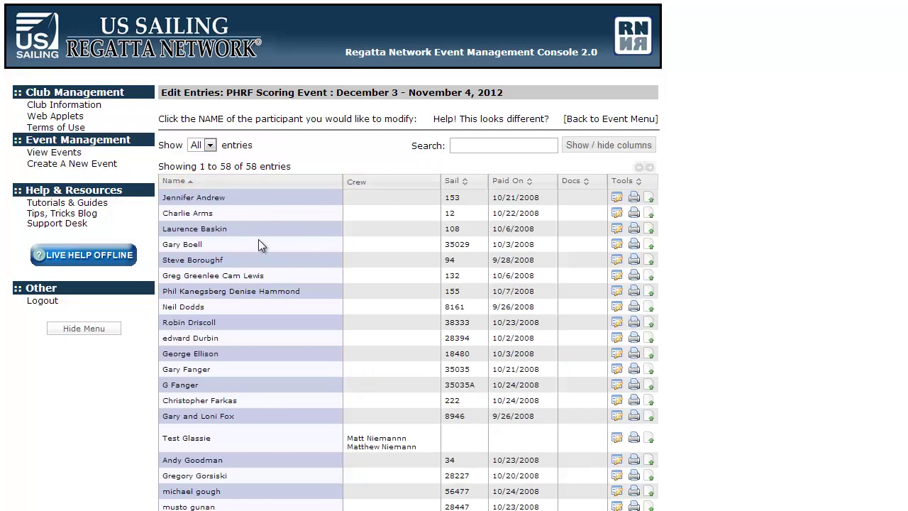
- Toggle the Sail sort order, try Crew, and finish with Name sorted descending
left_click(465, 183)
left_click(465, 183)
left_click(465, 183)
left_click(466, 182)
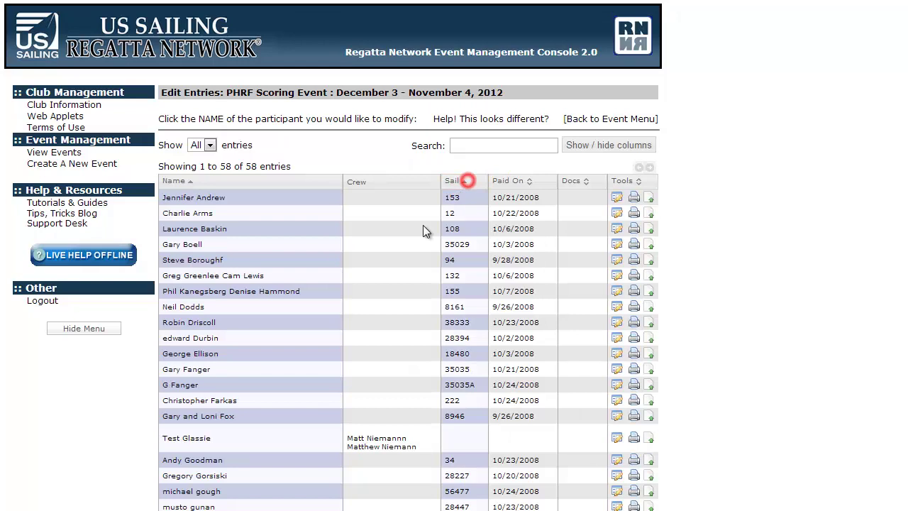
left_click(467, 180)
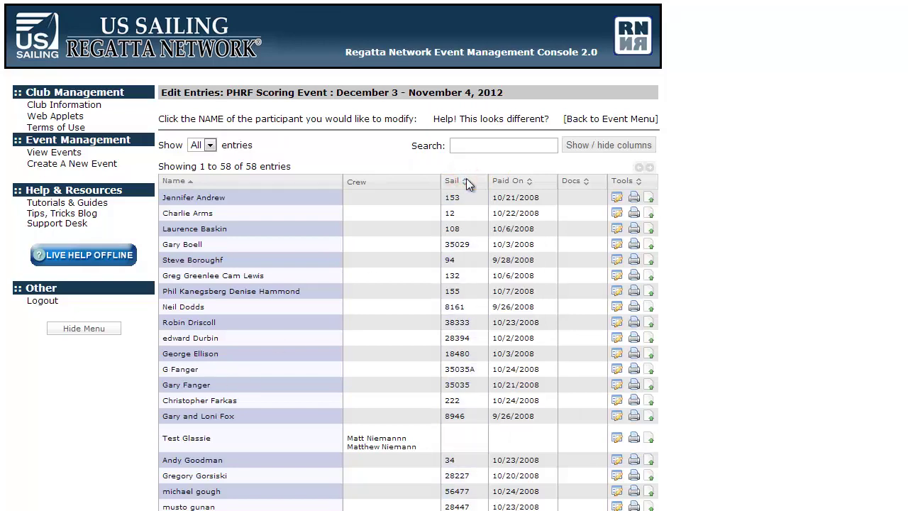
left_click(464, 179)
left_click(464, 180)
left_click(288, 144)
left_click(387, 180)
left_click(235, 185)
- Place the cursor in the entries Search box
left_click(359, 147)
left_click(470, 146)
left_click(468, 146)
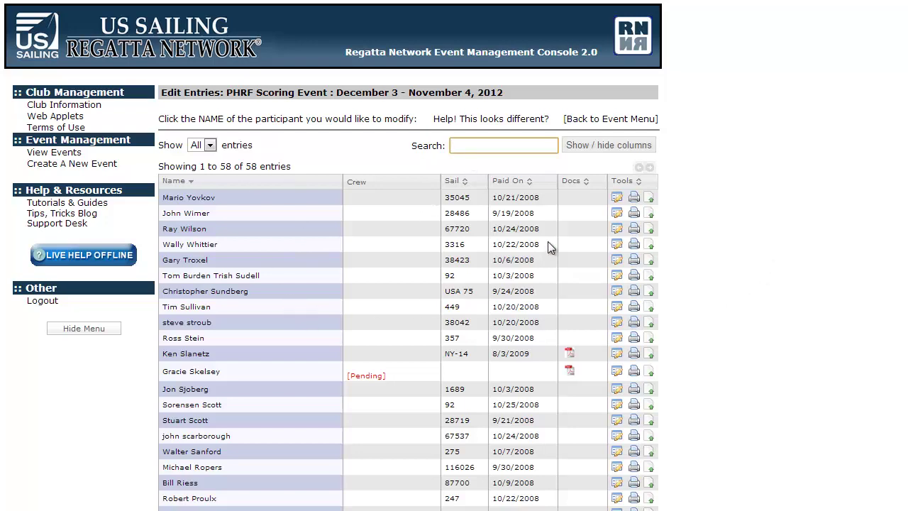
- Search for 'scott', clear it, then search '222' to show sails 706 and 222
type("scott")
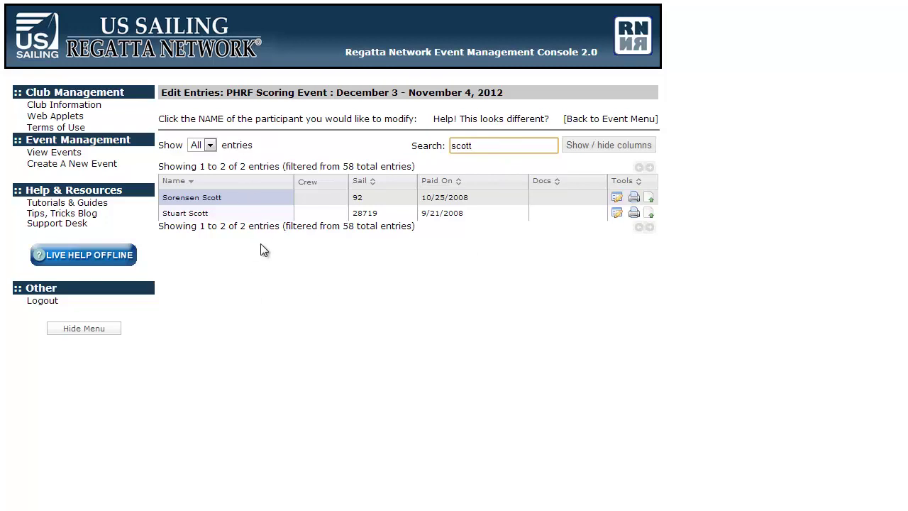
left_click(517, 144)
key("BackSpace")
key("BackSpace")
key("BackSpace")
key("BackSpace")
key("BackSpace")
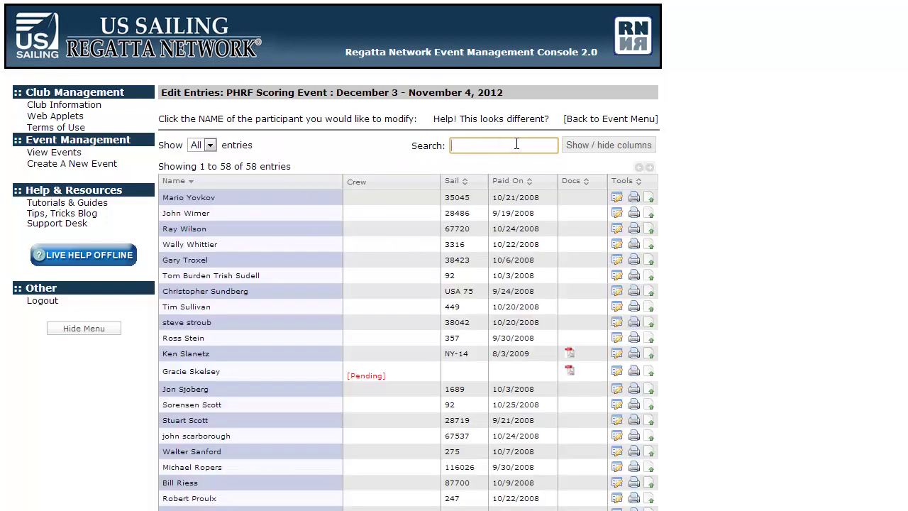
type("222")
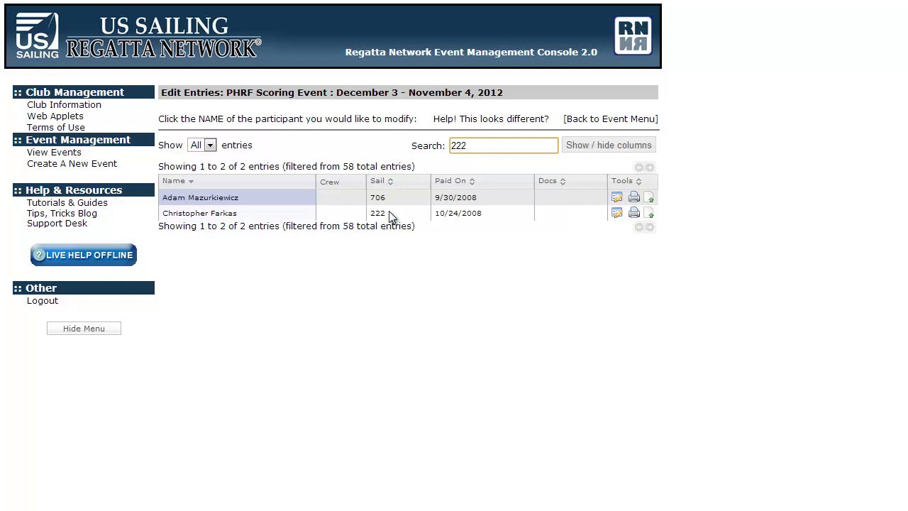
- Add the Rating column back to the entries table
left_click(643, 145)
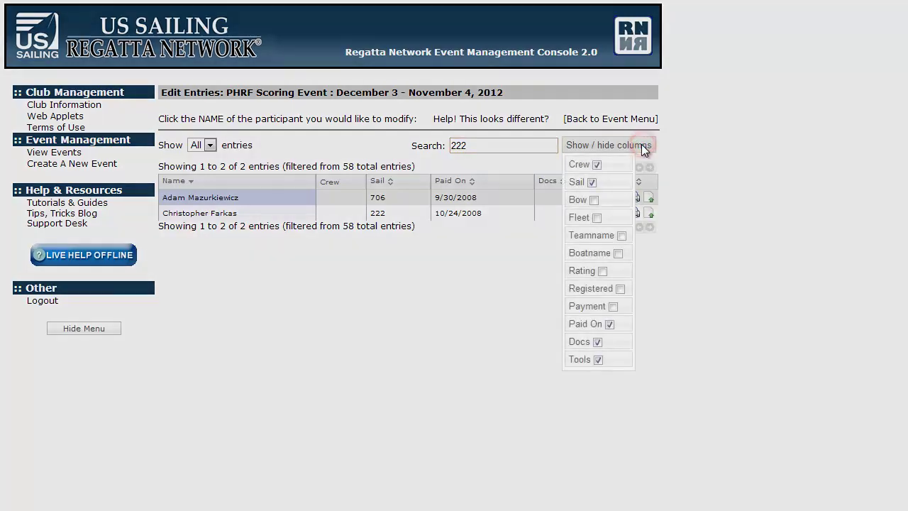
left_click(602, 271)
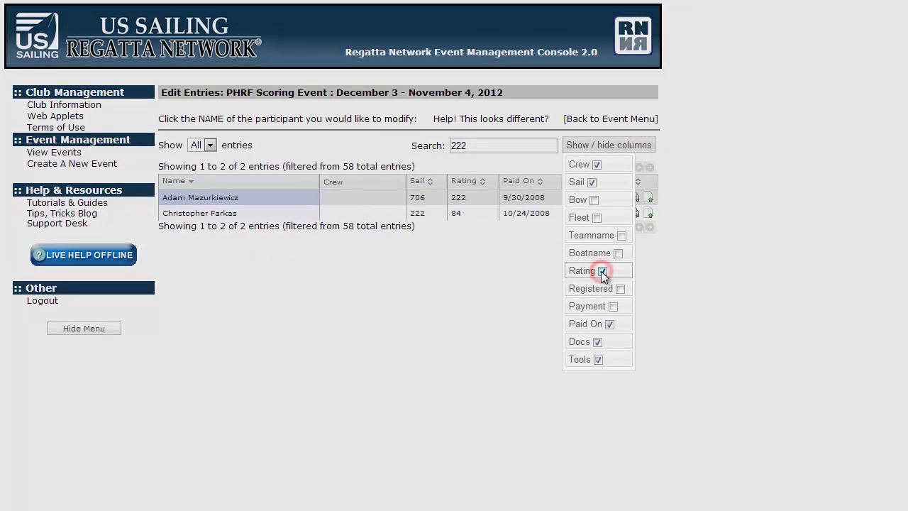
left_click(463, 237)
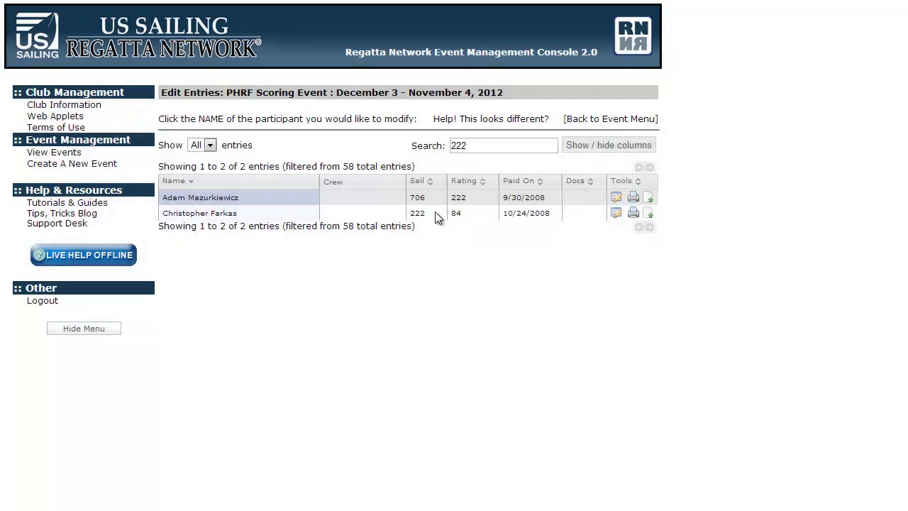
left_click(477, 198)
- Replace the '222' search with a sailor's surname to narrow the list
left_click(484, 145)
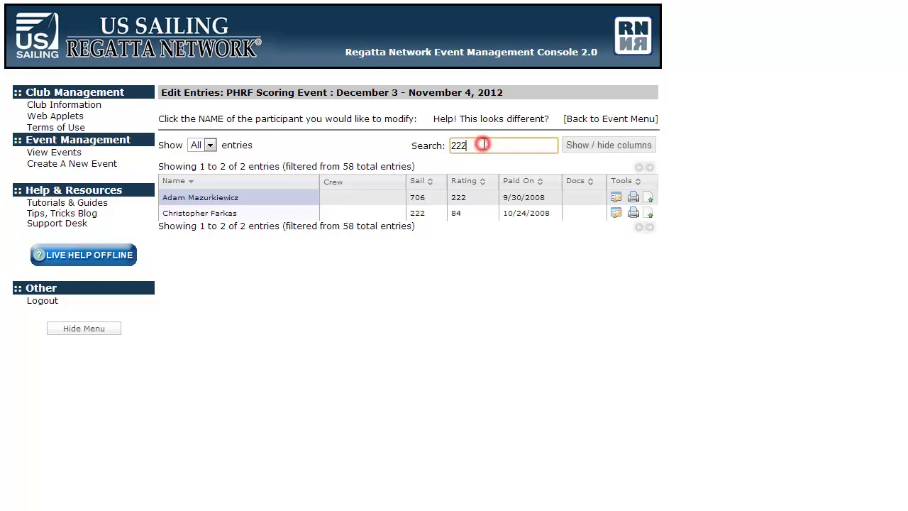
key("BackSpace")
key("BackSpace")
key("BackSpace")
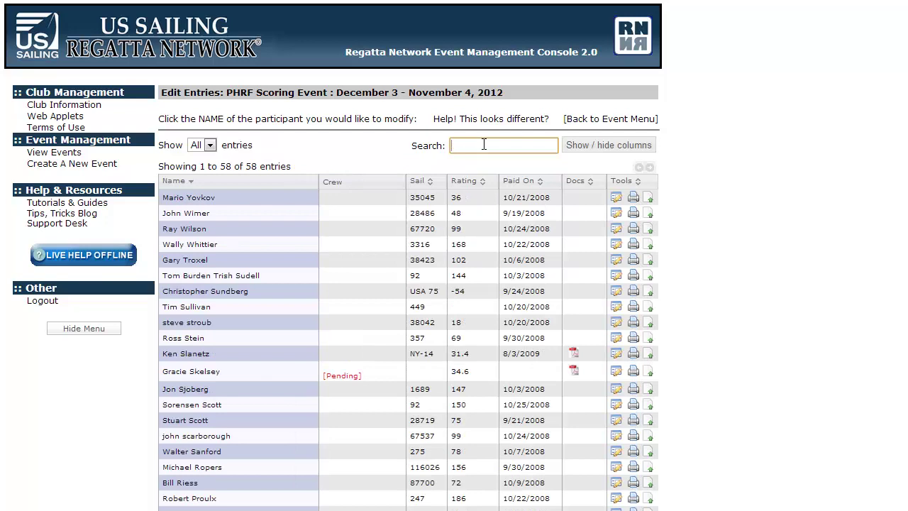
type("wilson")
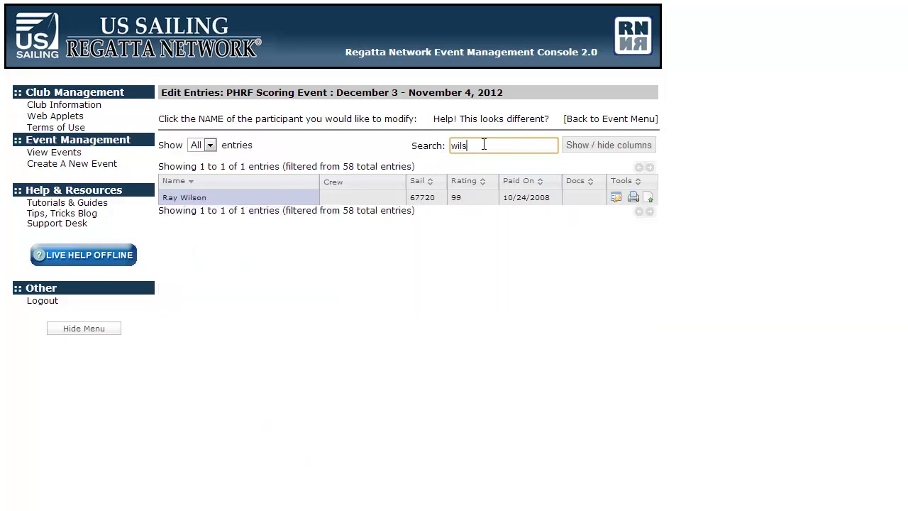
left_click(439, 260)
left_click(369, 260)
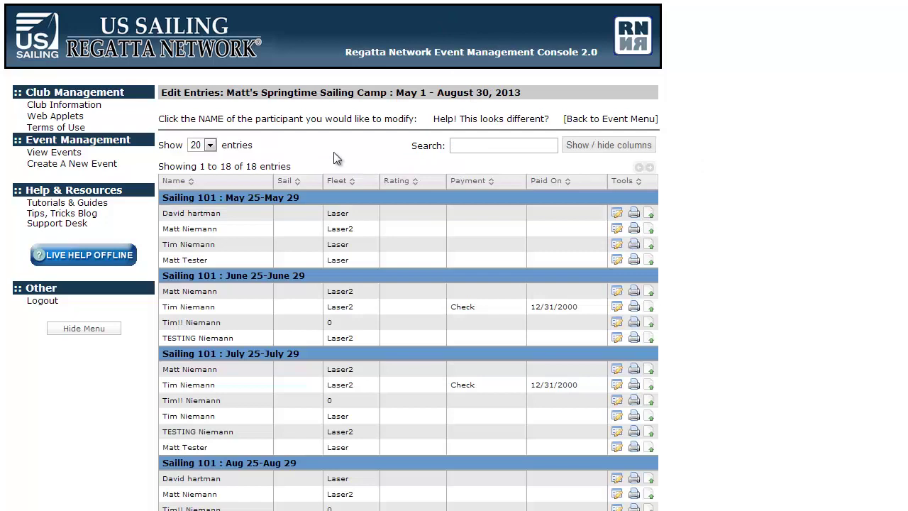
- Hide the Fleet and Rating columns in the Springtime Sailing Camp entries
left_click(338, 150)
left_click(334, 151)
left_click(351, 157)
left_click(620, 144)
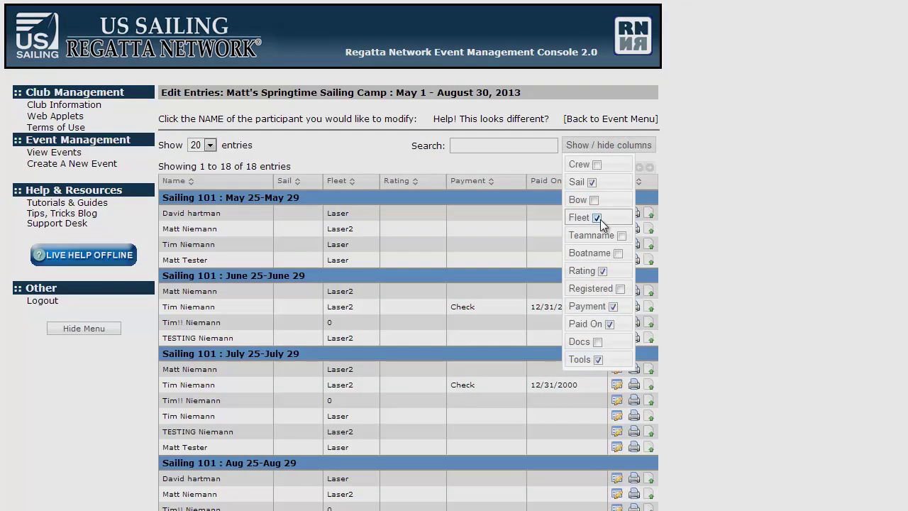
left_click(597, 218)
left_click(602, 270)
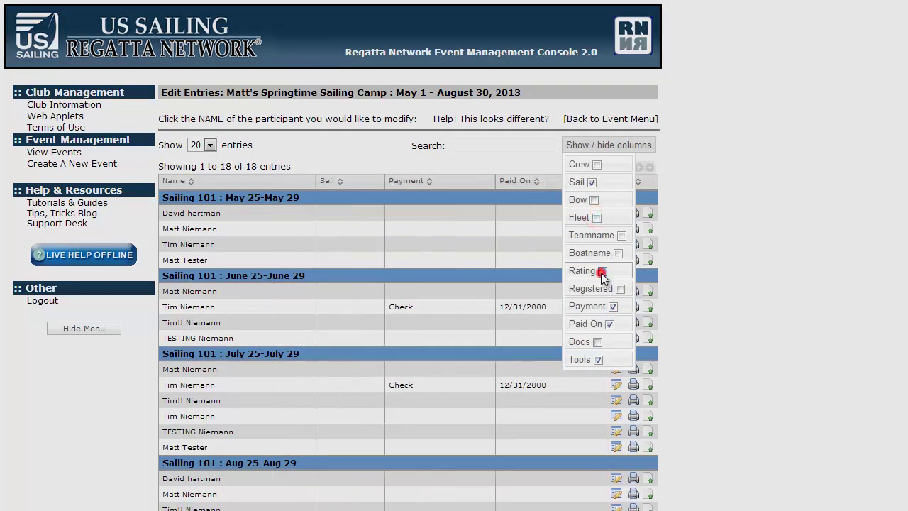
left_click(325, 132)
- Sort by Name, restore the original order, and show 50 entries per page
left_click(244, 180)
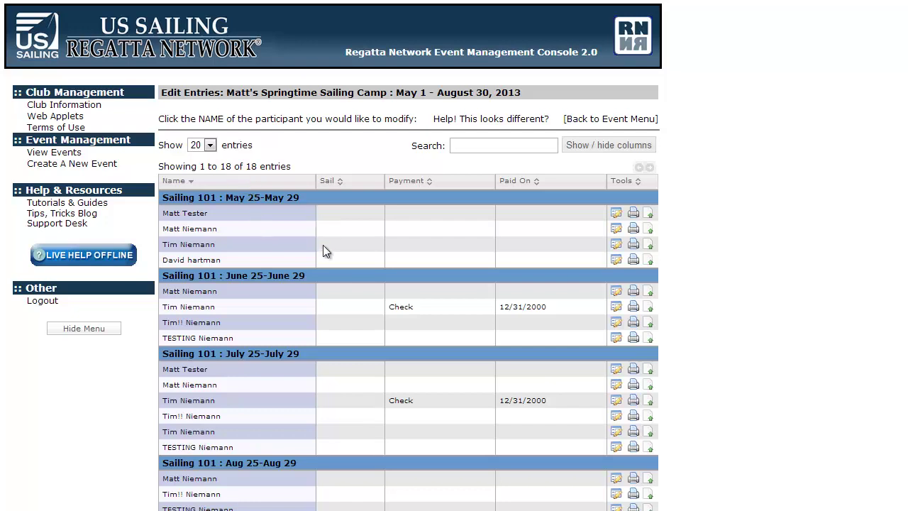
left_click(196, 180)
left_click(197, 180)
key("Down")
- Return to the PHRF Scoring Event's Edit Entries page with all 58 entries sorted by sail number
left_click(593, 118)
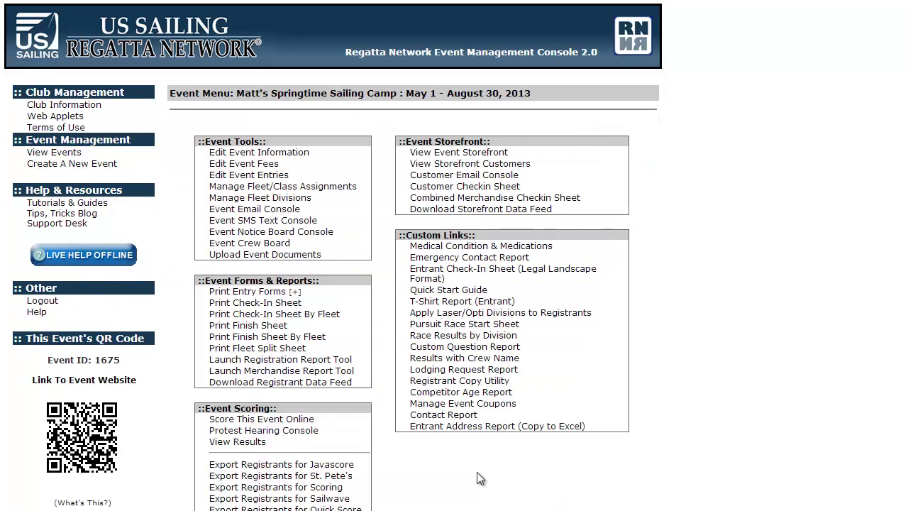
key("alt+Left")
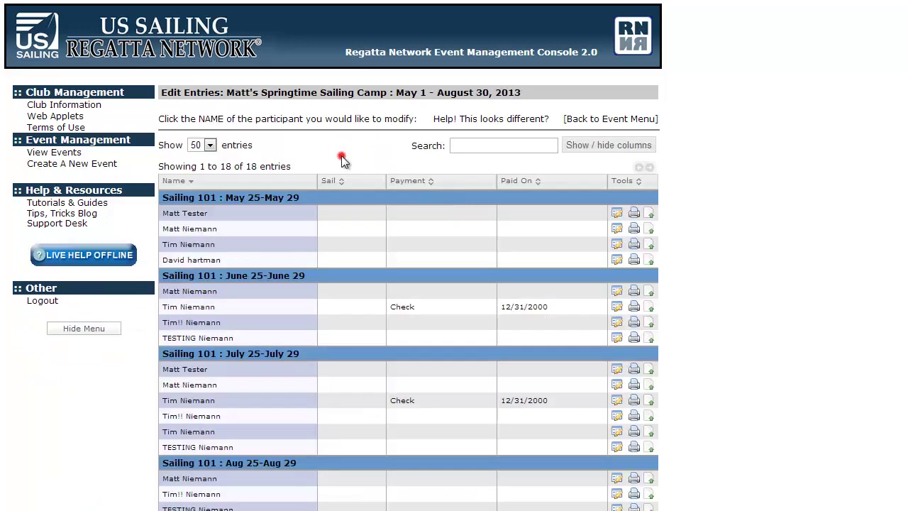
key("F5")
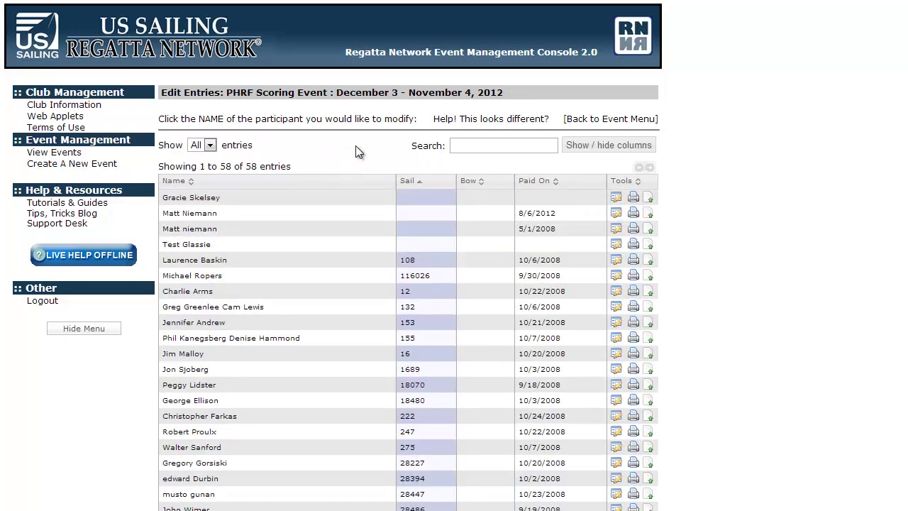
left_click(355, 146)
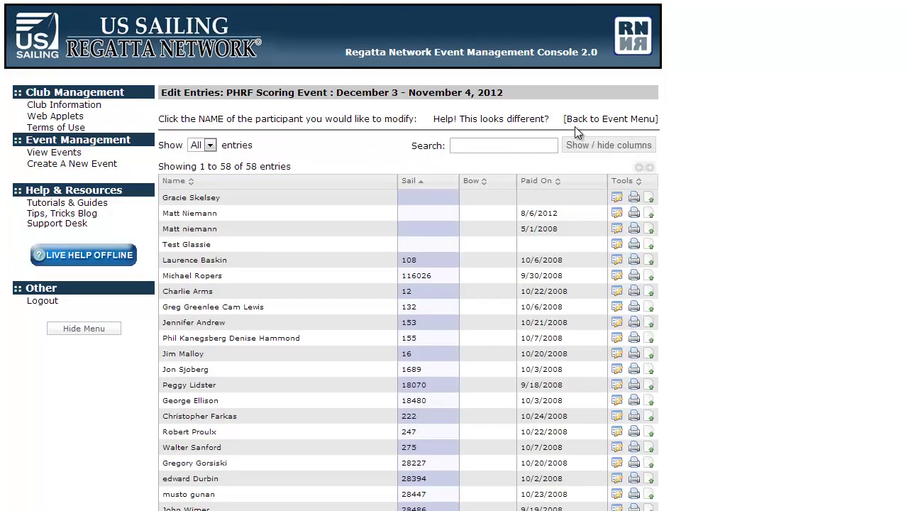
left_click(615, 117)
left_click(359, 174)
left_click(340, 140)
left_click(285, 144)
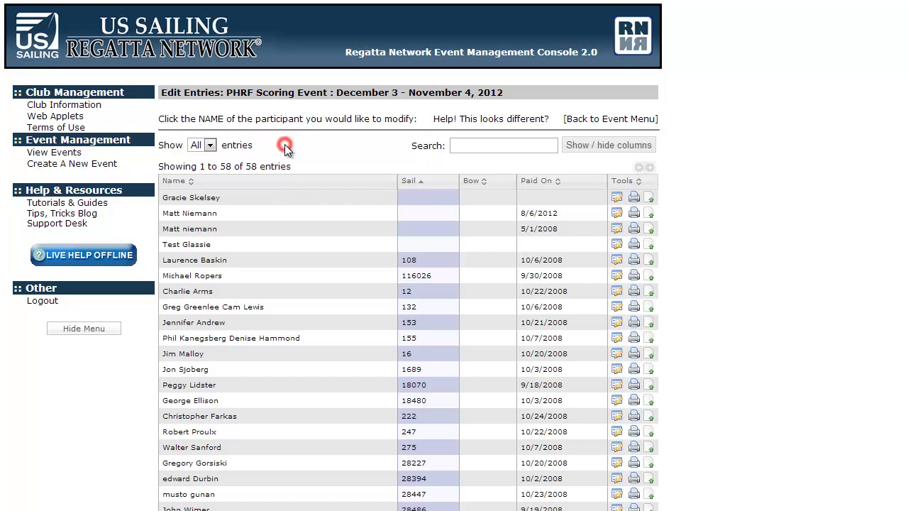